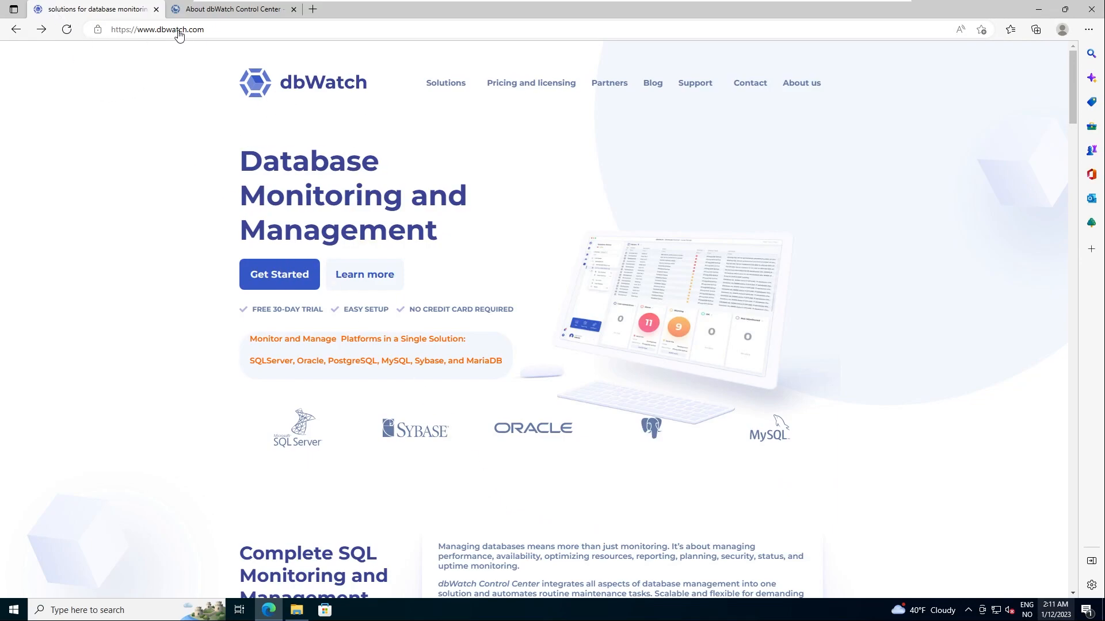
Step: Go from Get Started to the free evaluation sign-up form, then show the About dbWatch Control Center wiki tab
left_click(268, 275)
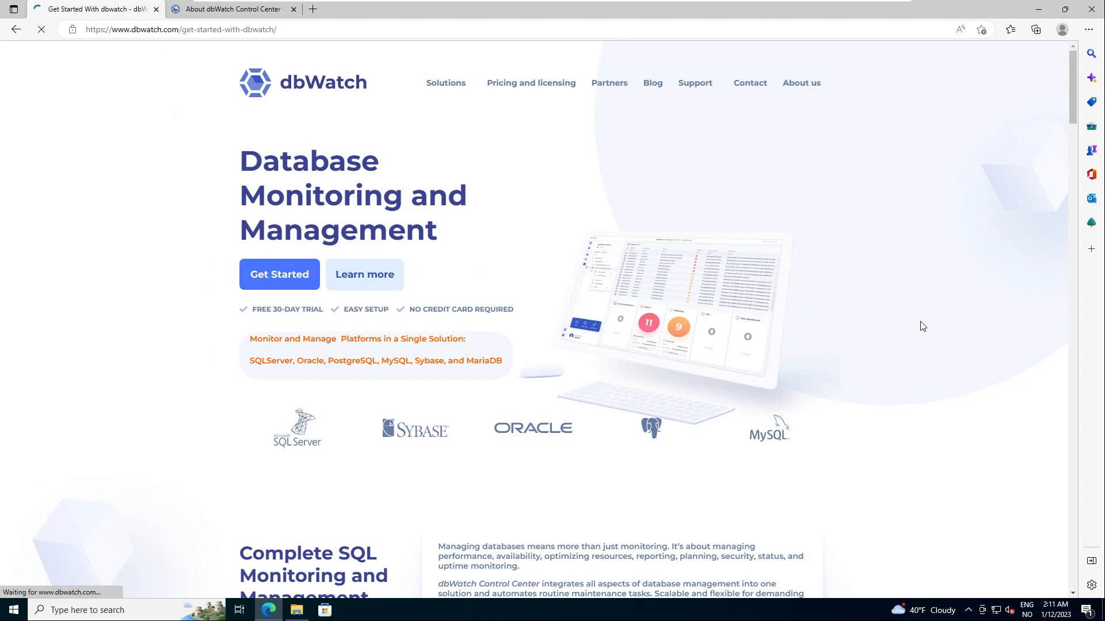
scroll(752, 370, "down", 9)
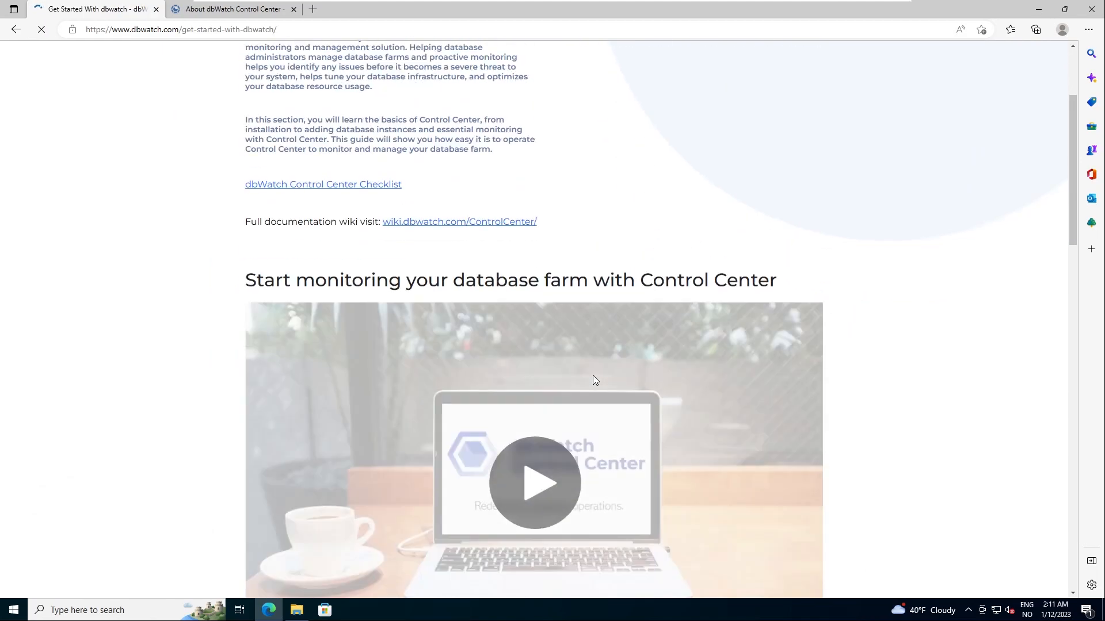
scroll(594, 381, "down", 2)
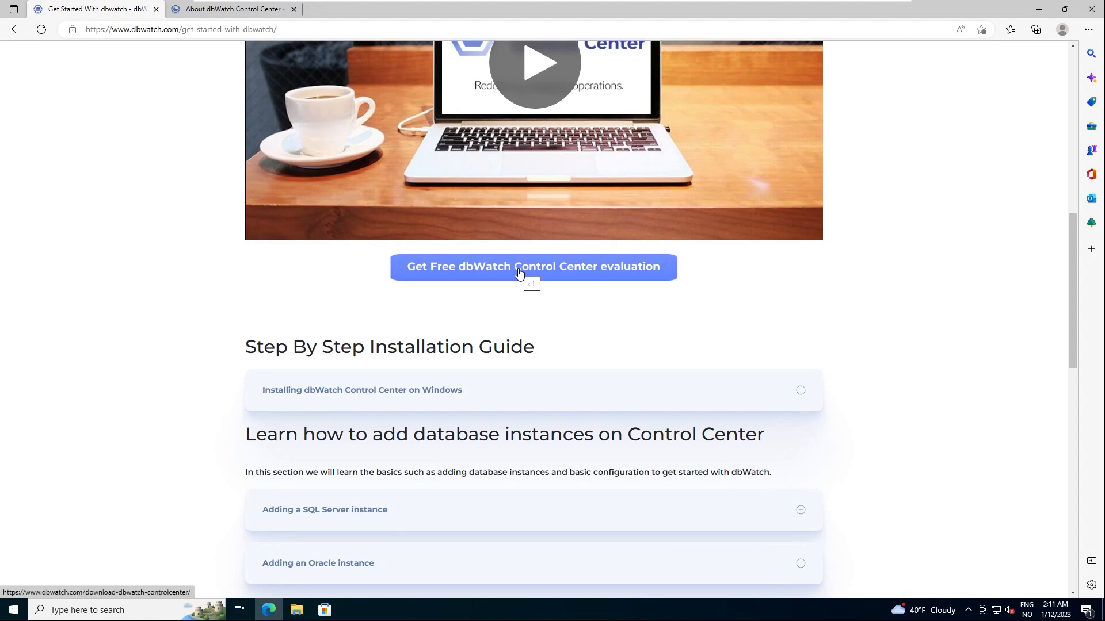
left_click(519, 274)
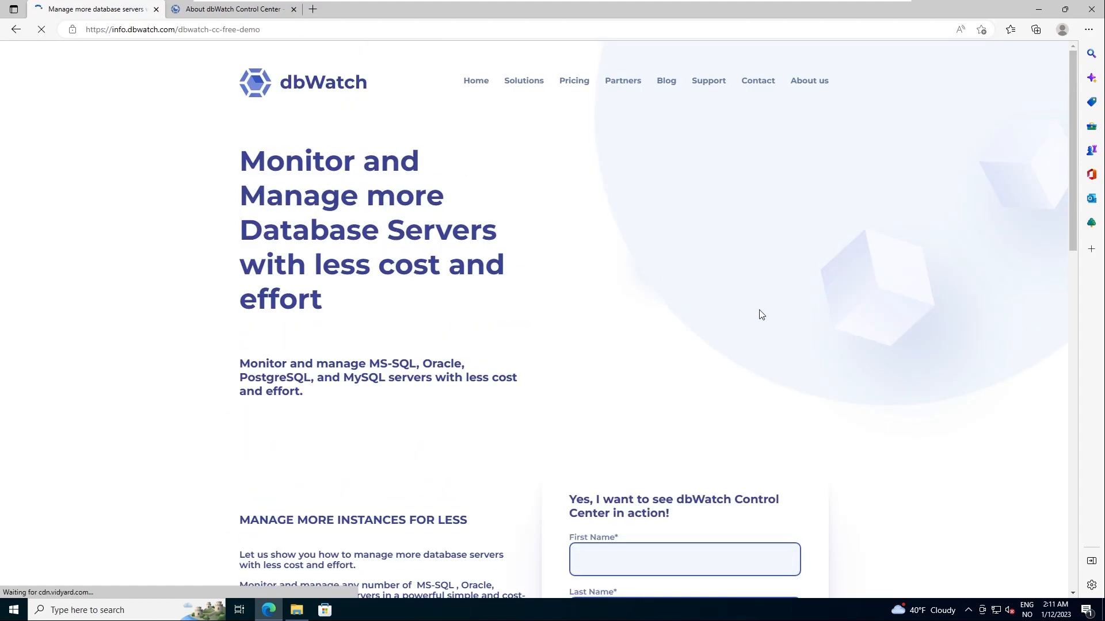
scroll(886, 367, "down", 10)
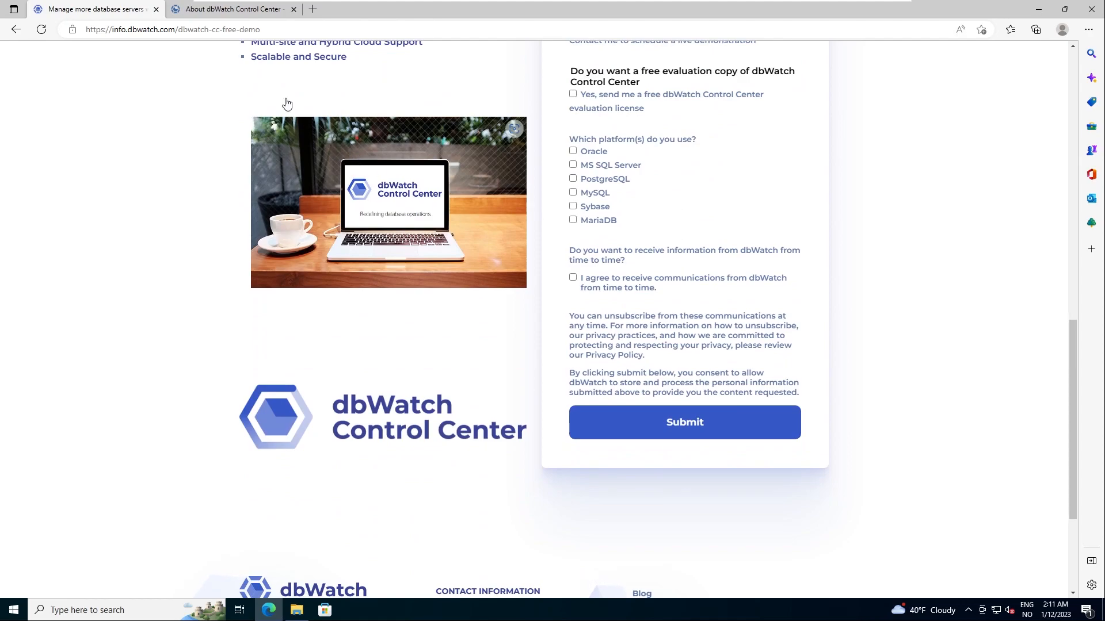
left_click(237, 12)
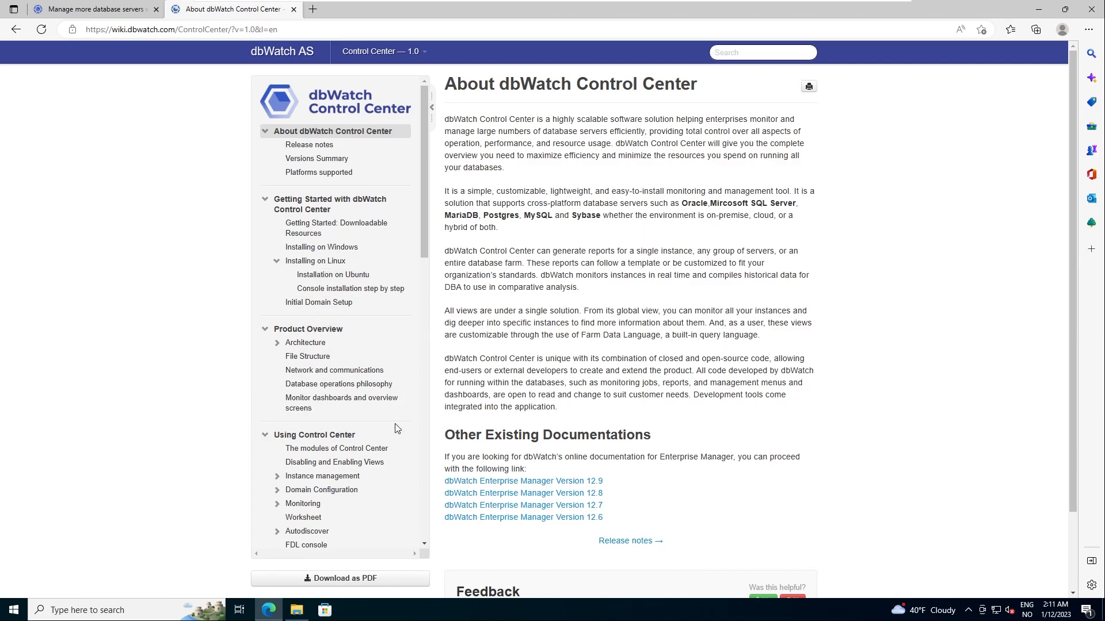
Step: Run the cc_windows-x64_559 installer from the Downloads folder
left_click(296, 610)
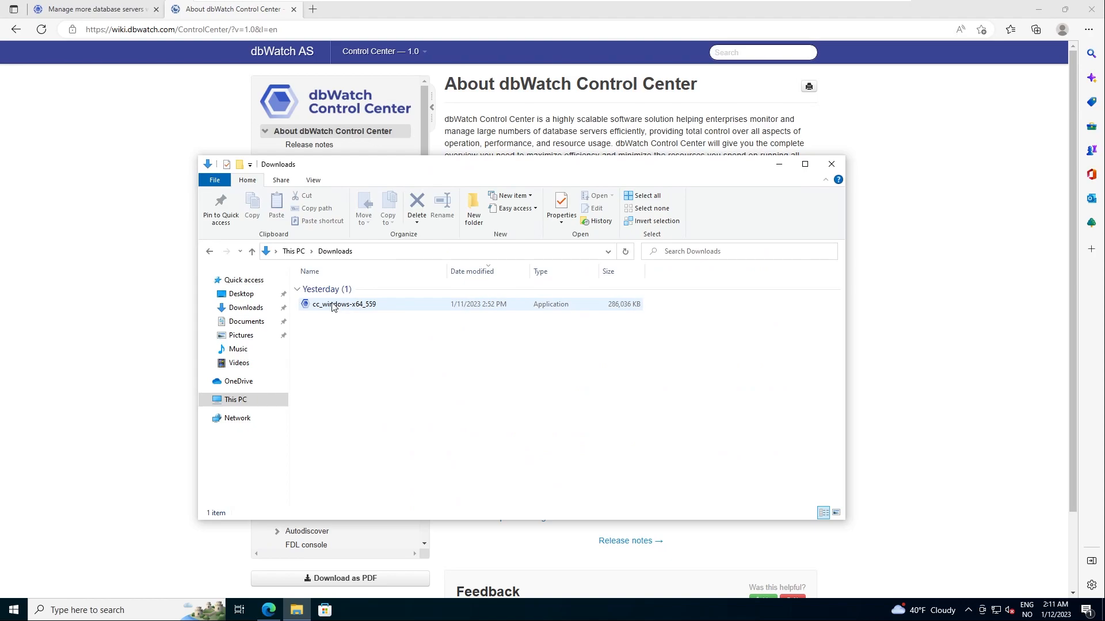
left_click(350, 308)
double_click(350, 308)
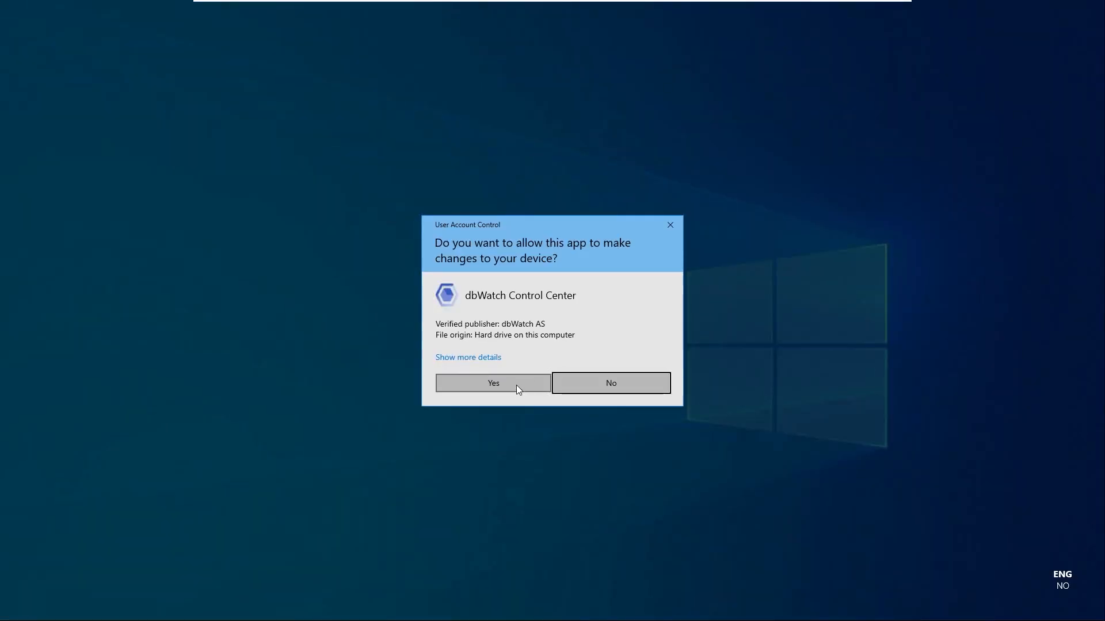
Step: Approve the UAC prompt, pass the welcome page and accept the licence agreement
left_click(515, 383)
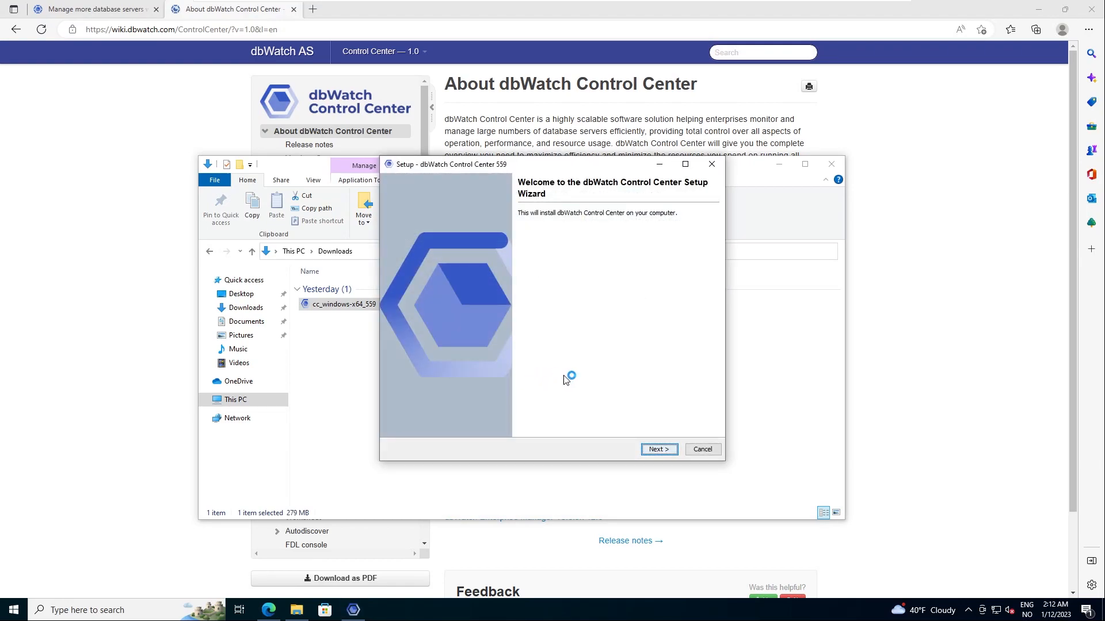
left_click(660, 450)
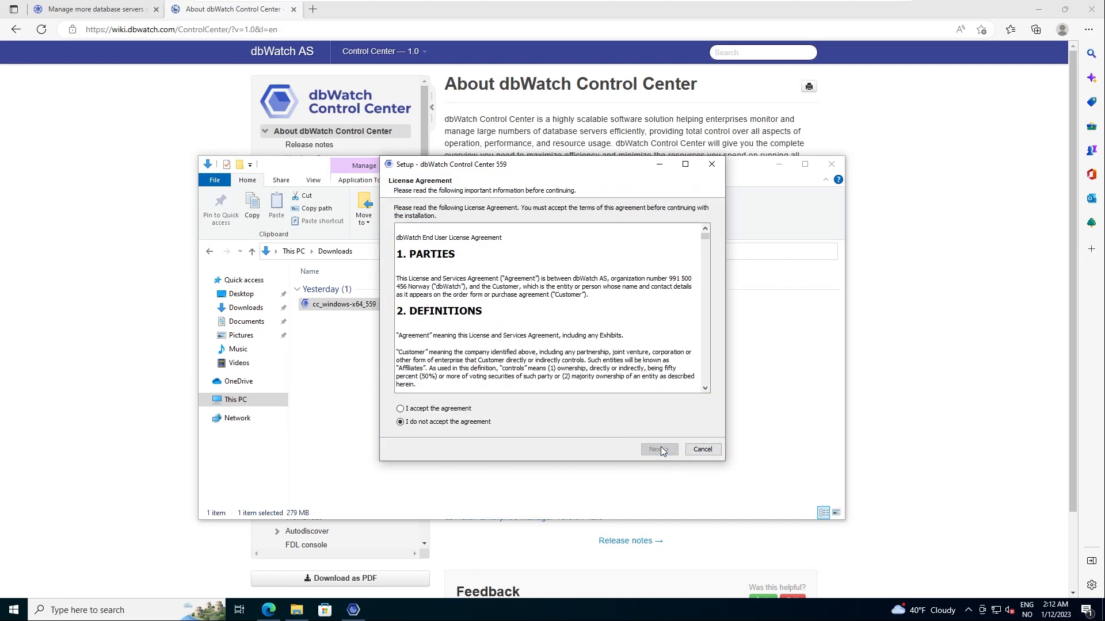
scroll(532, 305, "down", 5)
scroll(532, 305, "down", 5)
left_click(412, 411)
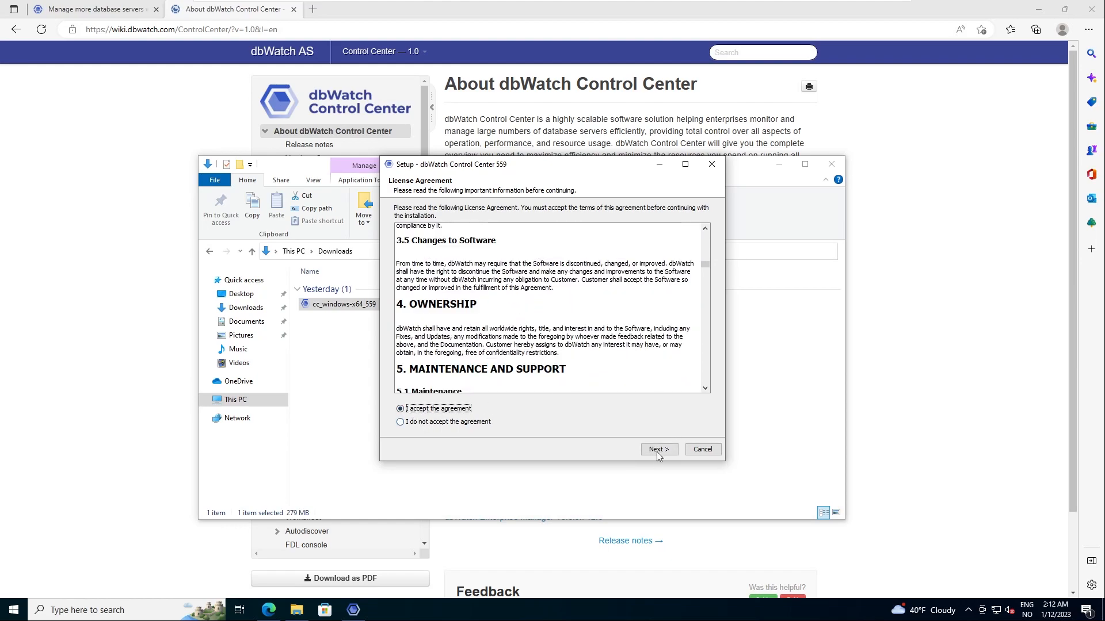
left_click(656, 449)
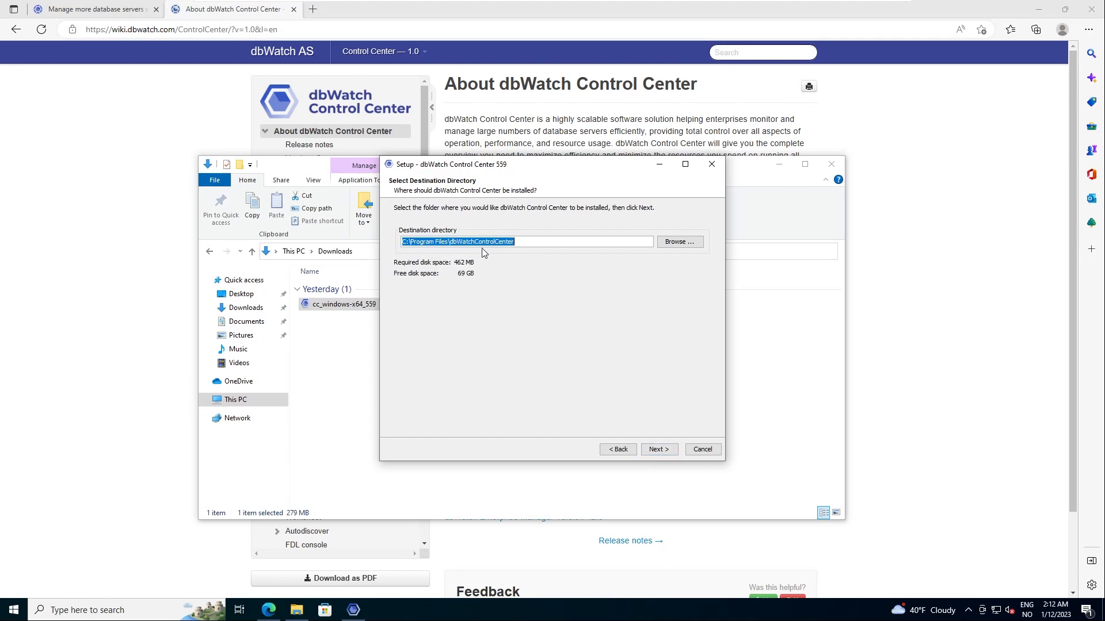
Step: Keep the default install folder and leave Terminal server settings unchecked
left_click(654, 453)
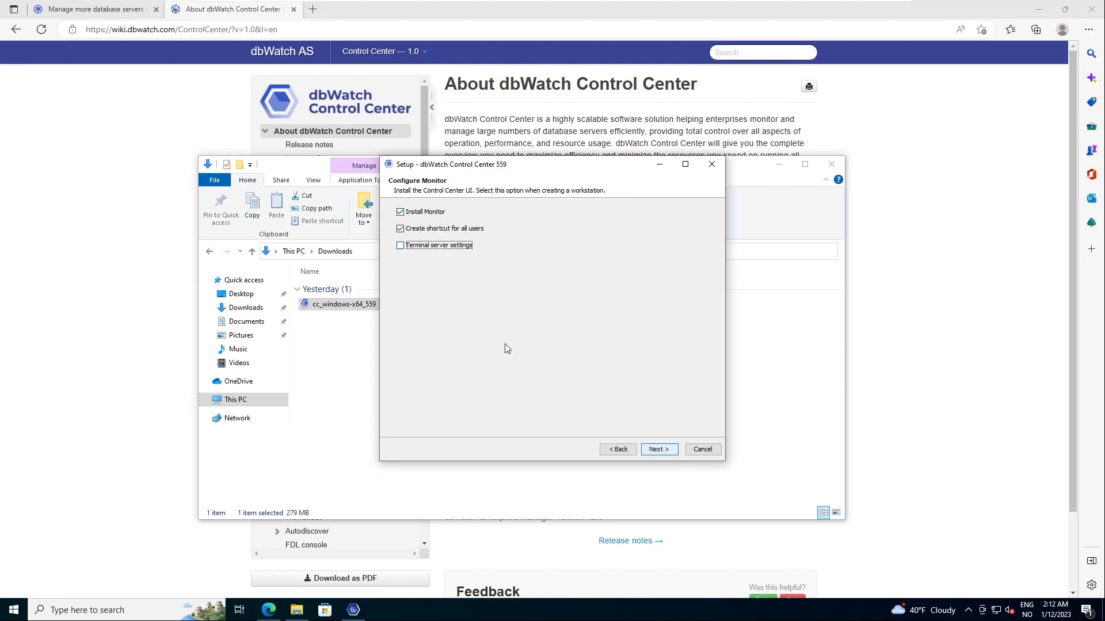
left_click(401, 245)
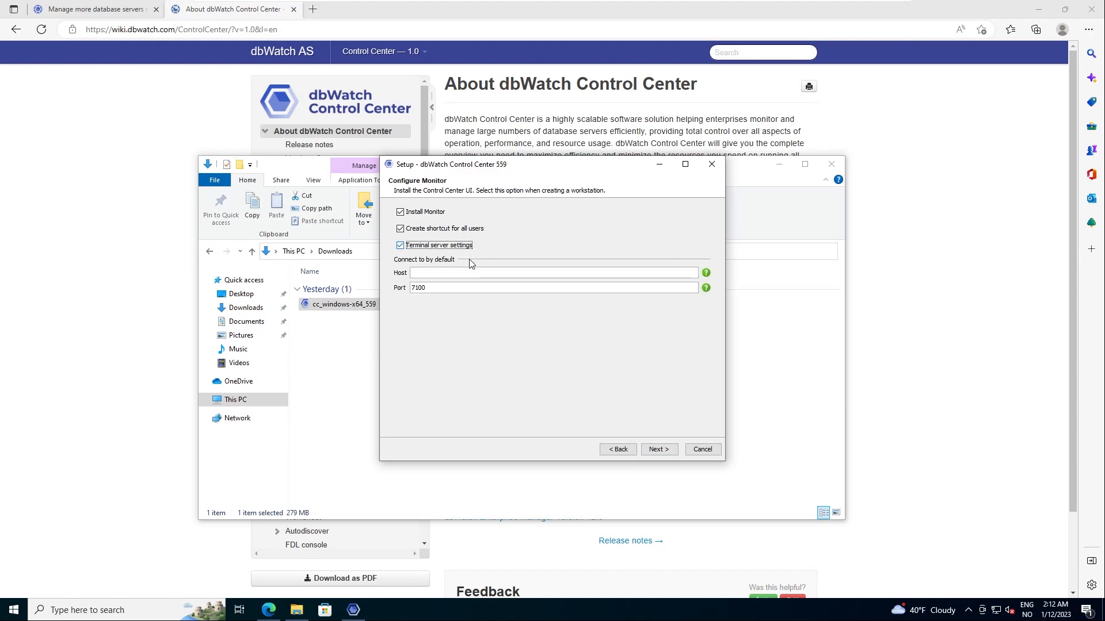
left_click(401, 246)
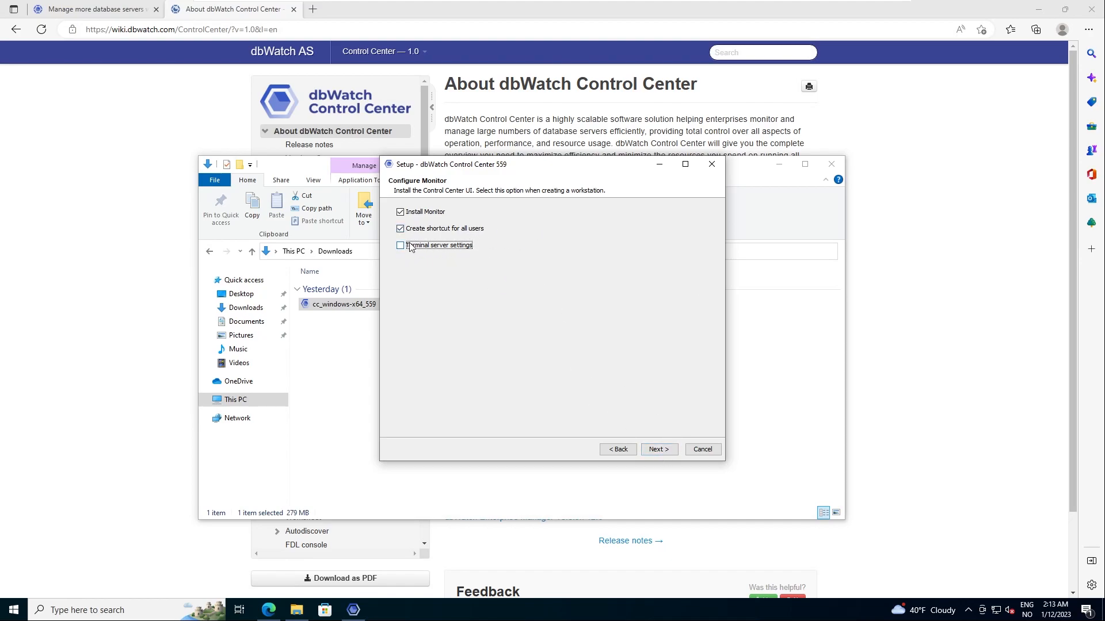
left_click(401, 245)
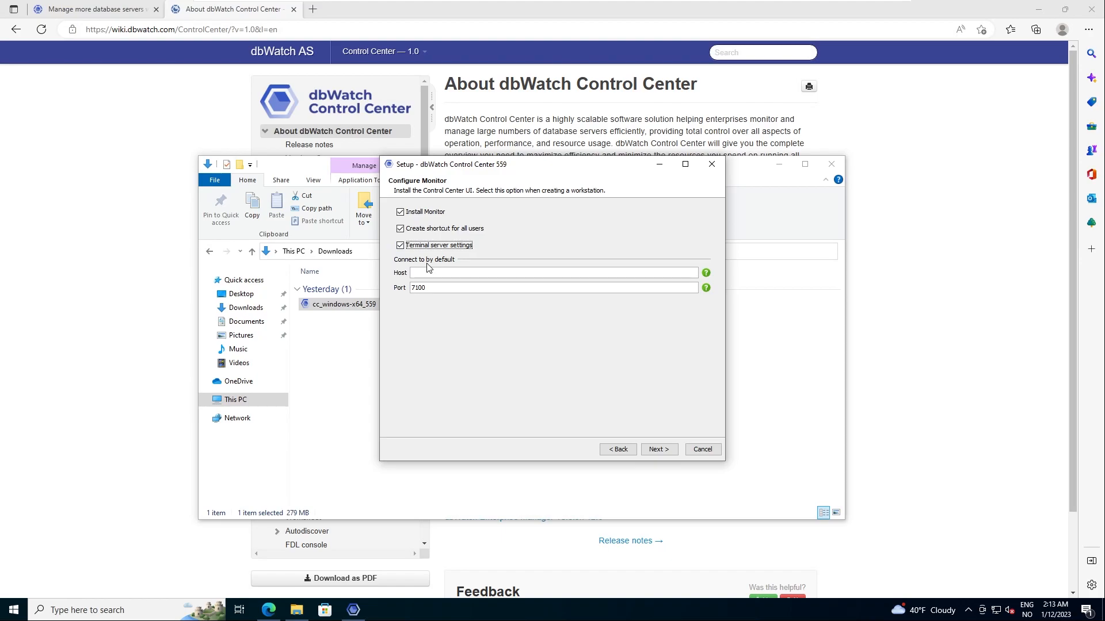
left_click(400, 246)
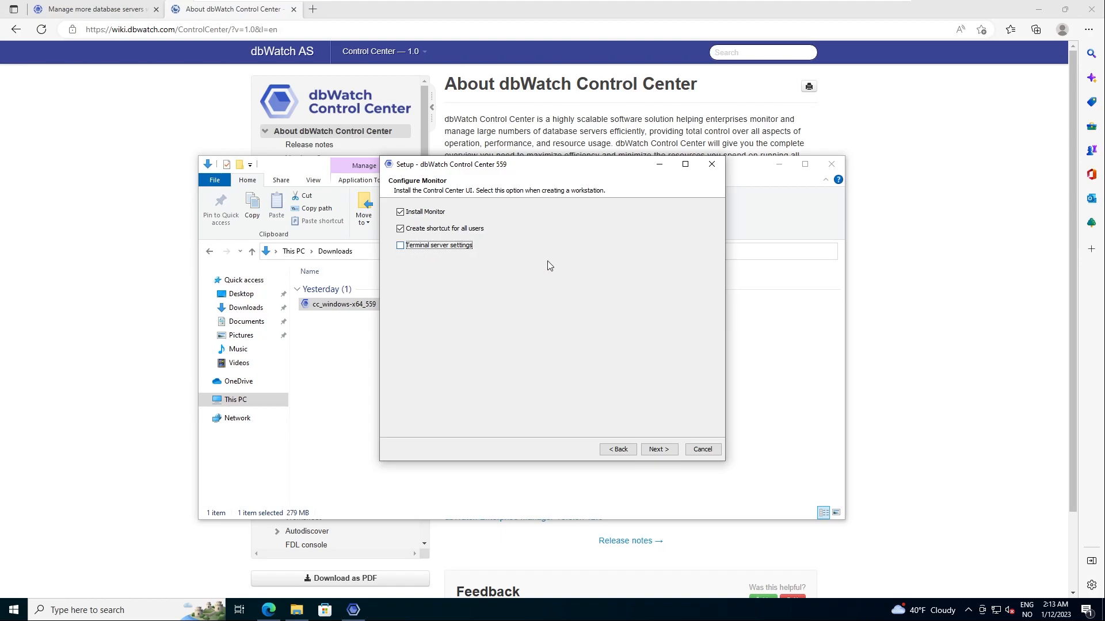
left_click(663, 450)
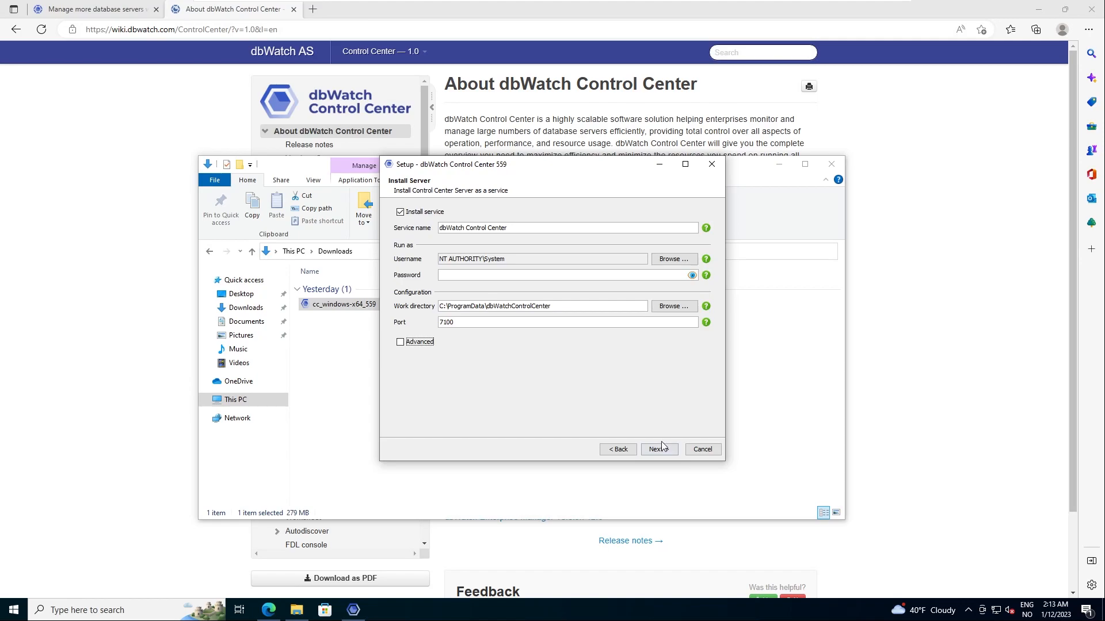
Step: Keep the service installed on port 7100, check the Server id, then turn Advanced off
left_click(401, 213)
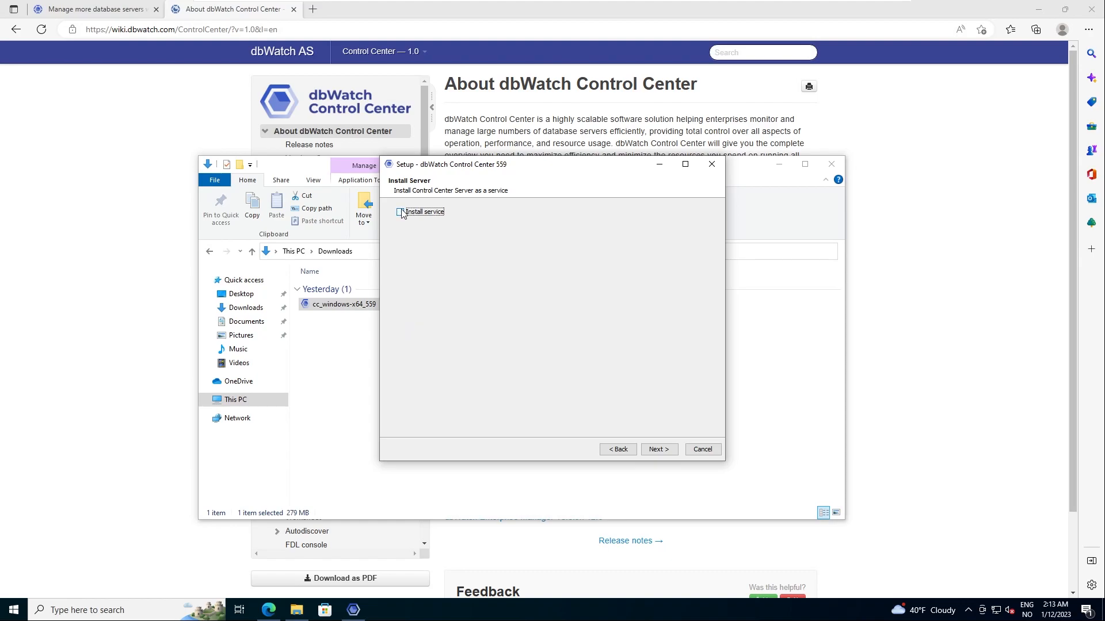
left_click(401, 213)
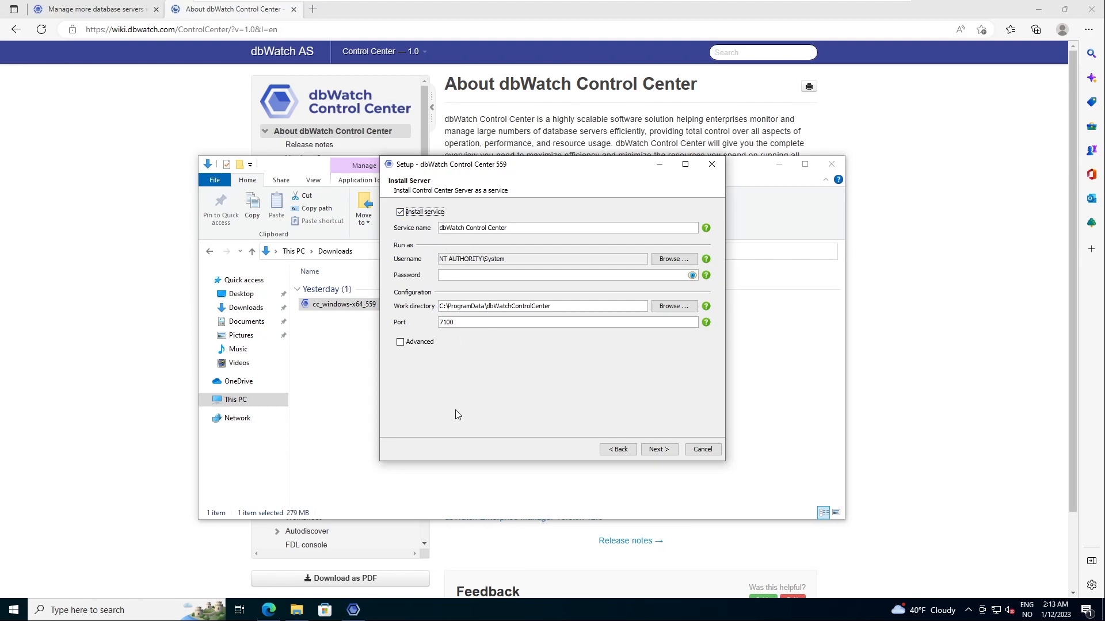
left_click(420, 344)
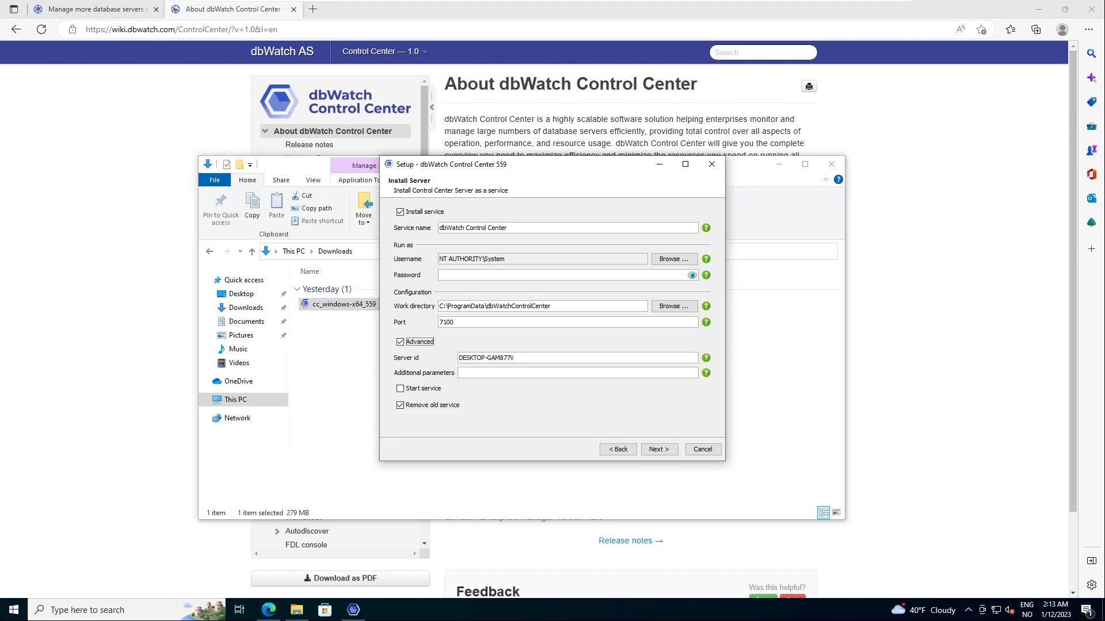
left_click(516, 358)
left_click_drag(516, 358, 459, 358)
left_click(401, 341)
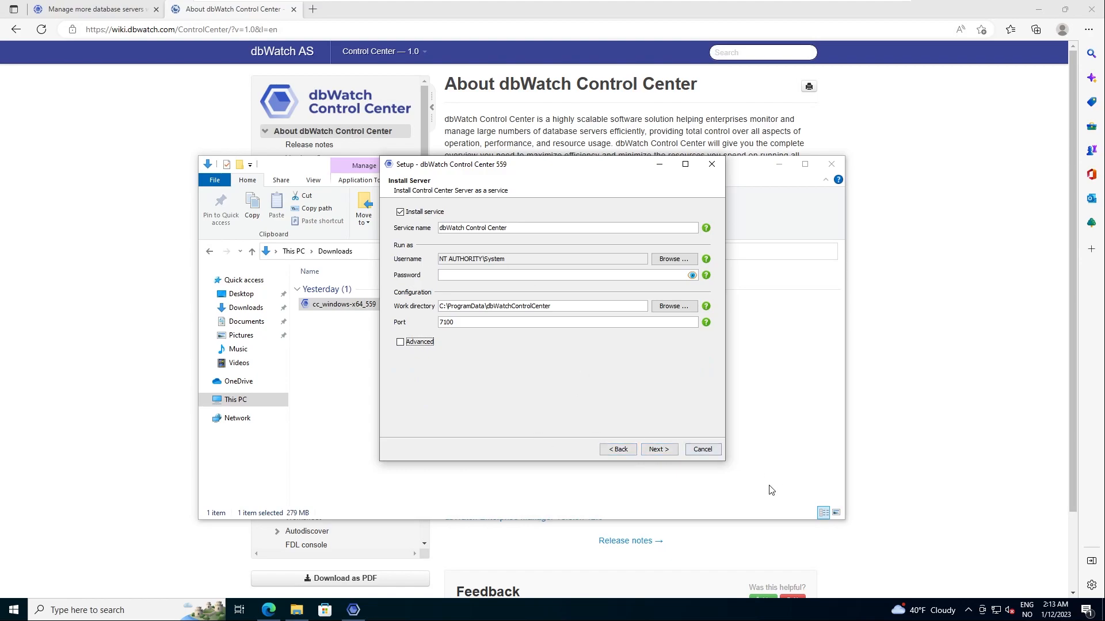
Step: Keep the default Start Menu folder, install from the Summary page, and click Finish
left_click(662, 450)
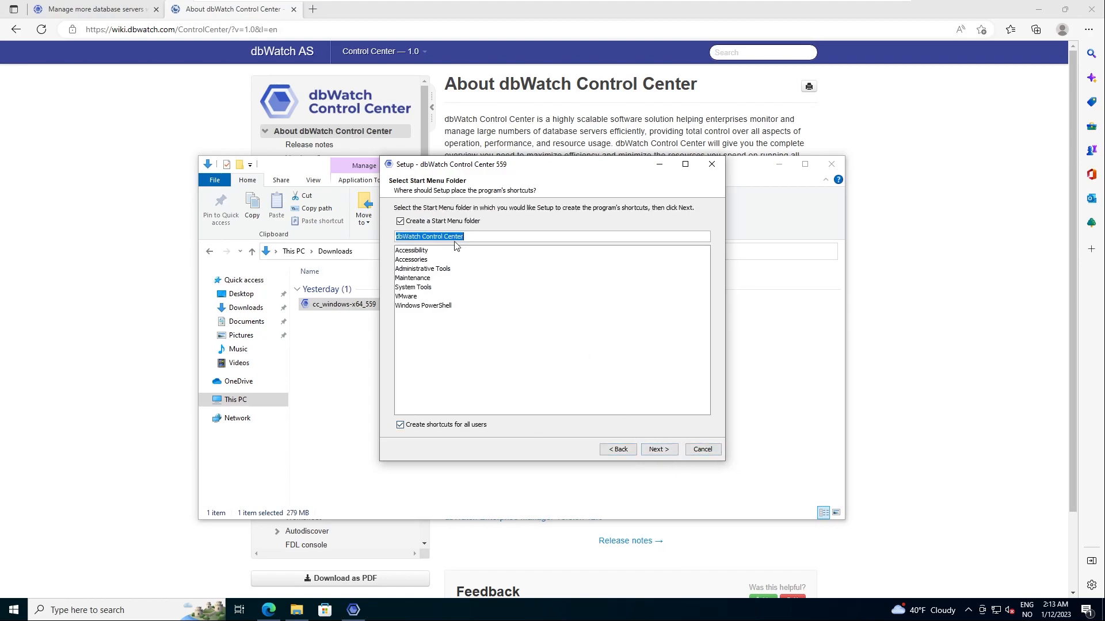
left_click(659, 451)
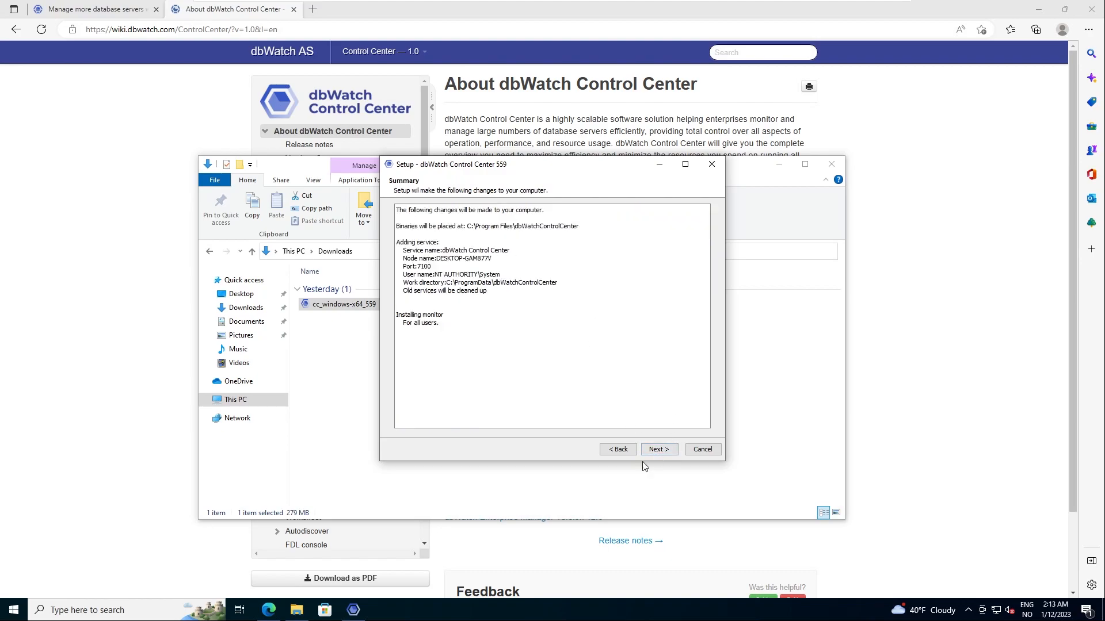
left_click(661, 450)
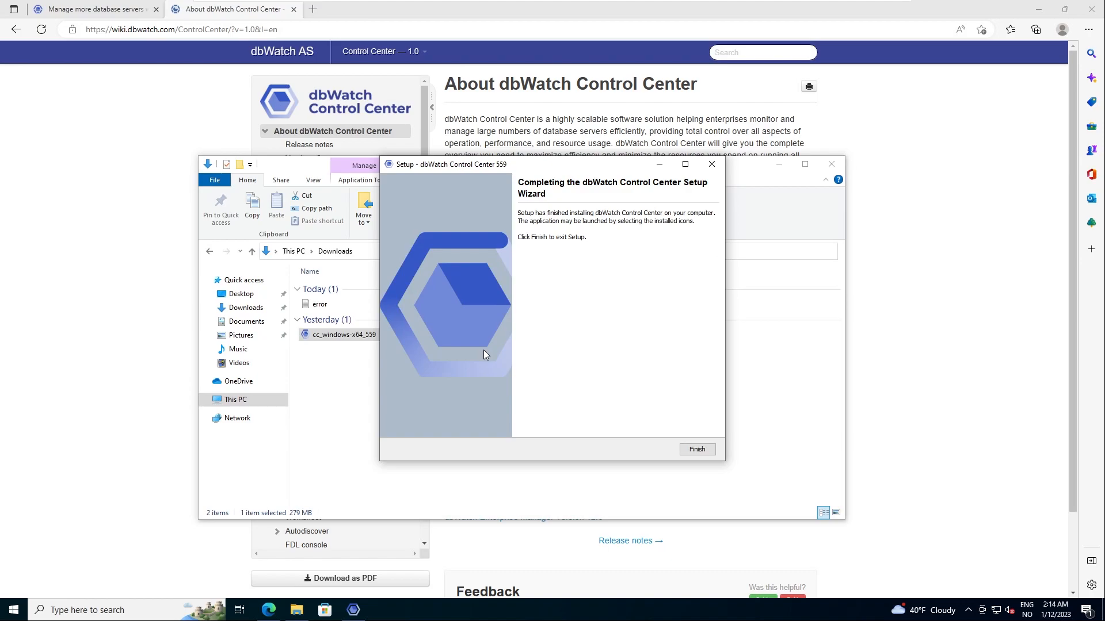
left_click(697, 450)
Step: Minimize Edge and start Control Center Monitor from its desktop shortcut
left_click(1037, 9)
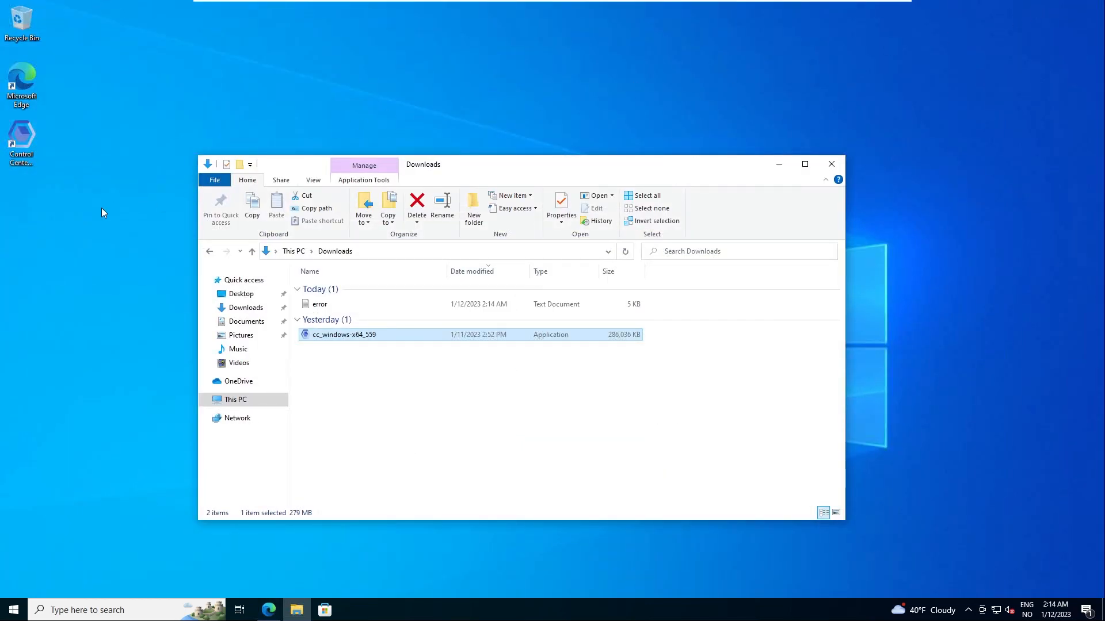
left_click(28, 133)
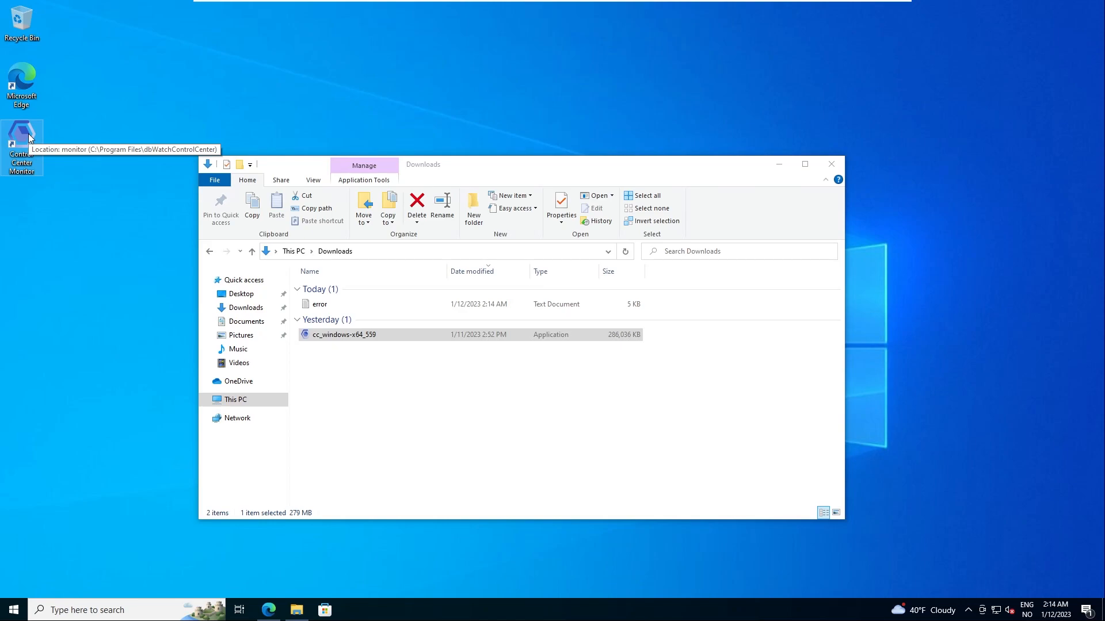
left_click(46, 150)
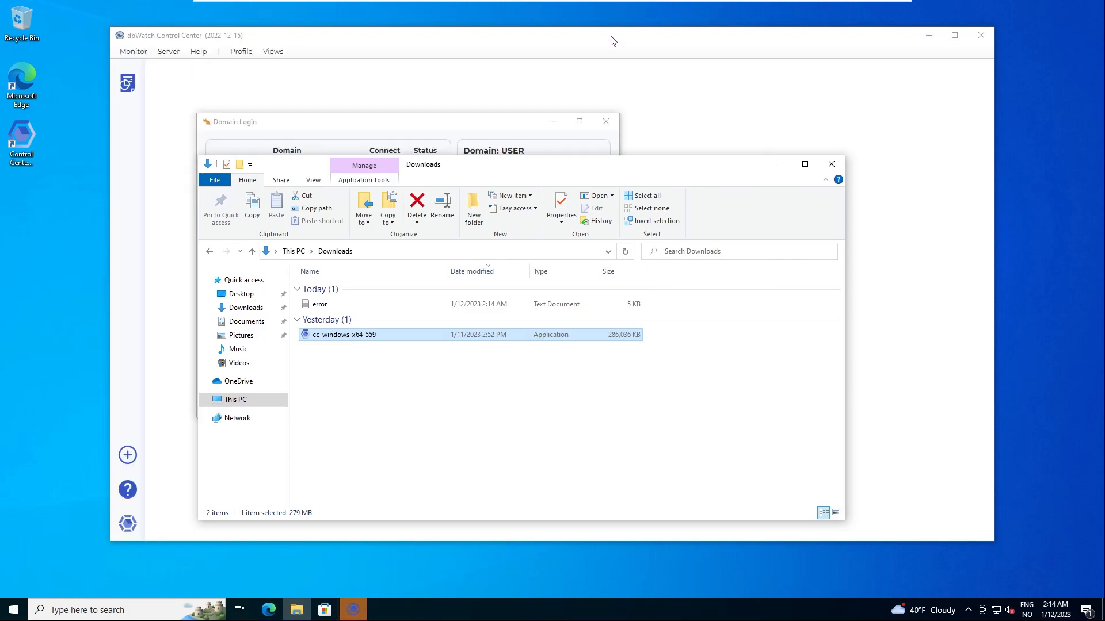
Step: Connect to the dbWatch Server at localhost:7100
left_click(612, 41)
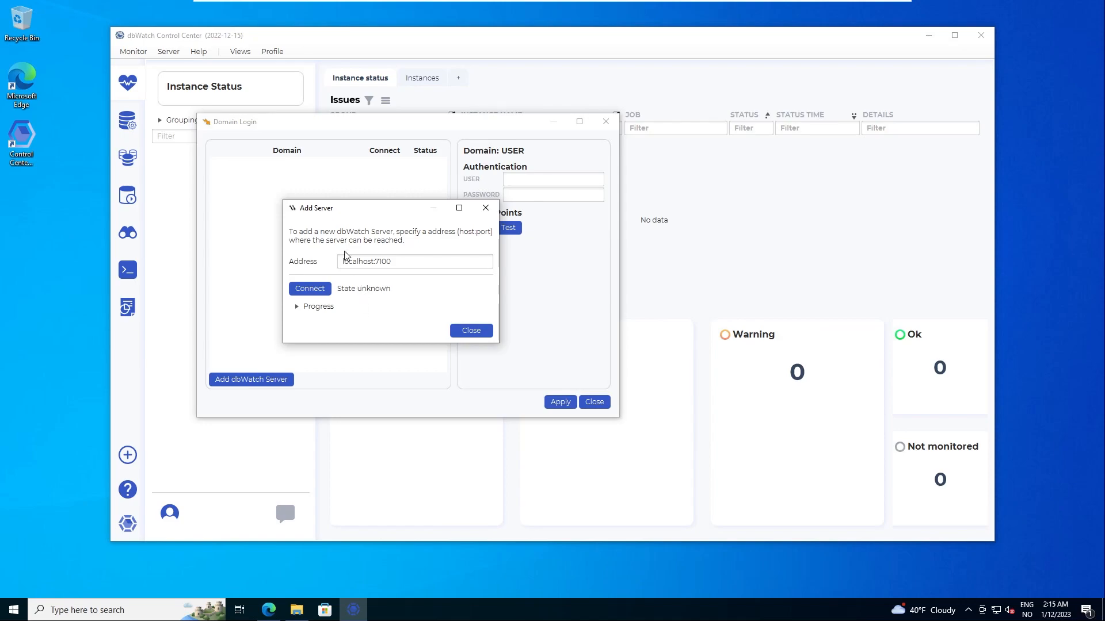
left_click(309, 291)
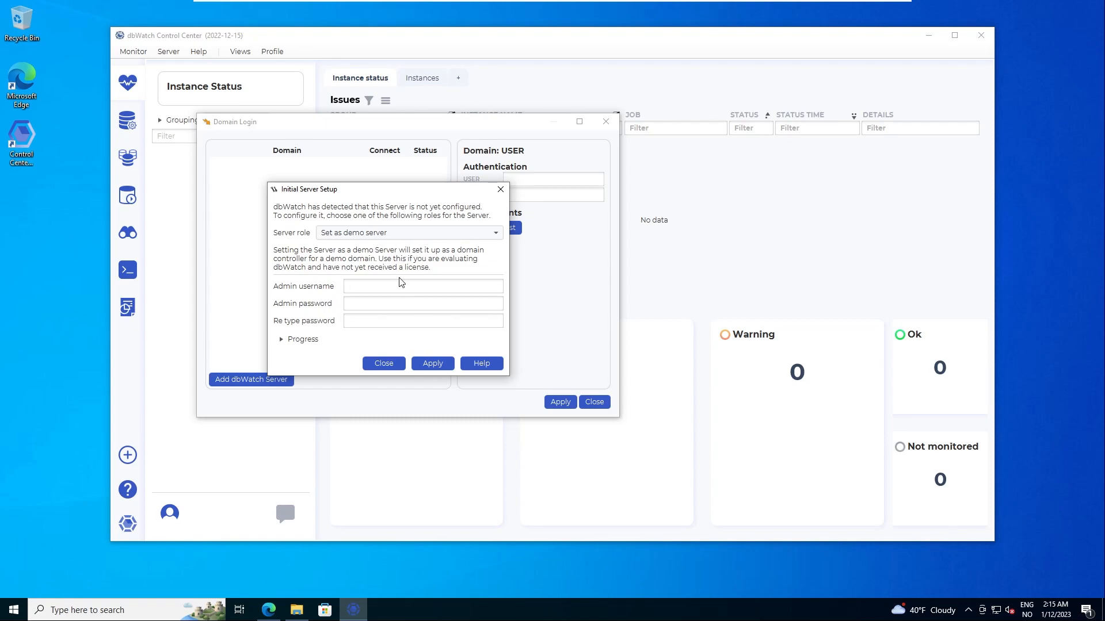
Step: Set the server role to Set as demo server
left_click(432, 233)
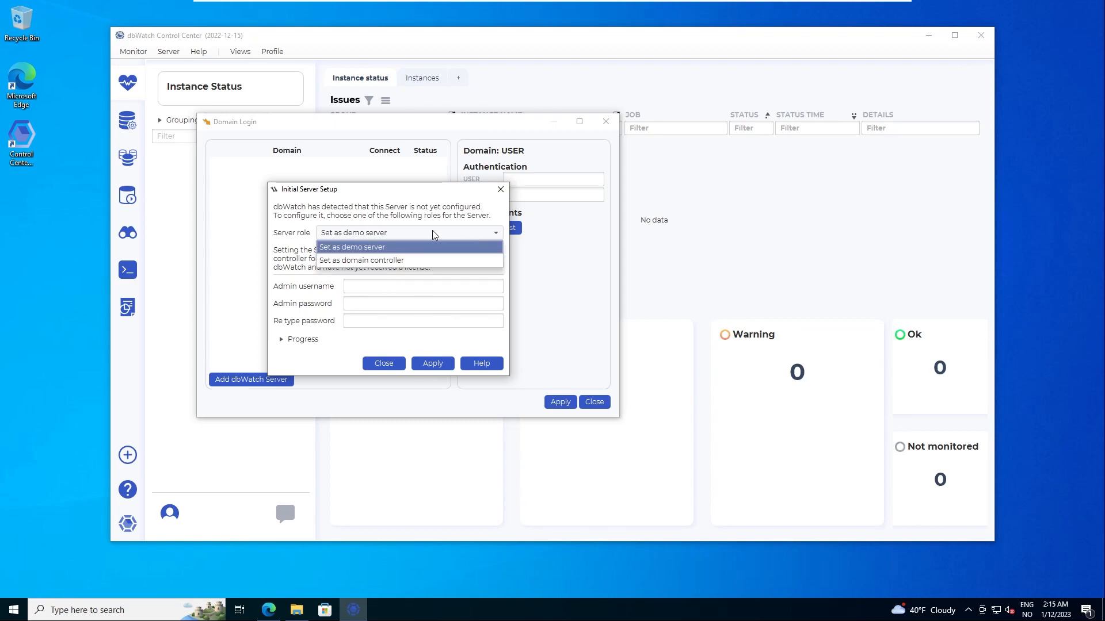
left_click(360, 260)
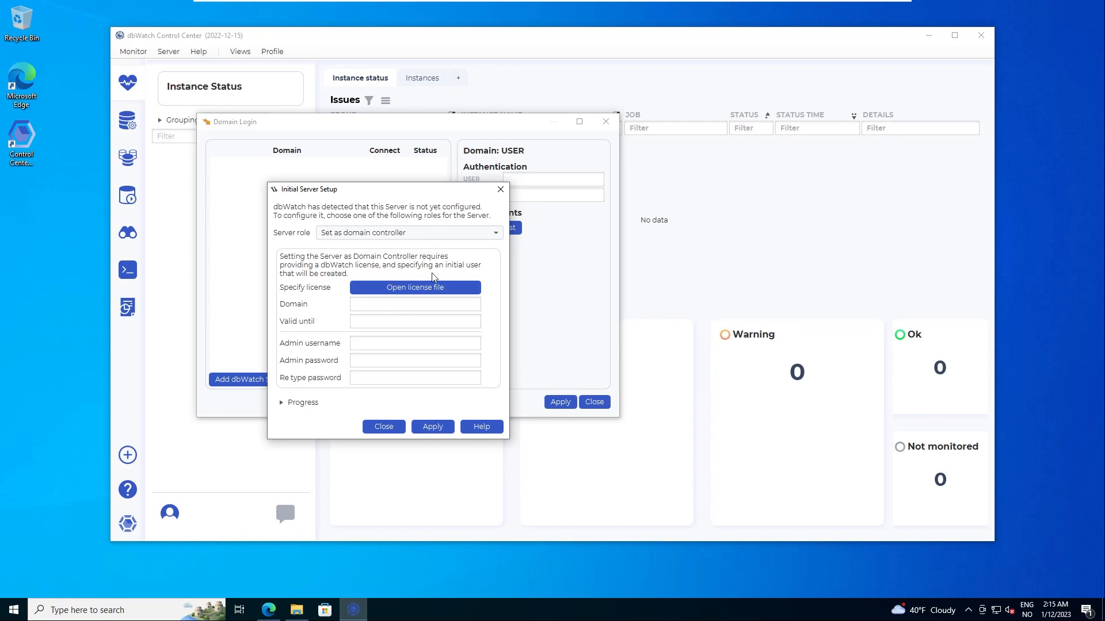
left_click(385, 235)
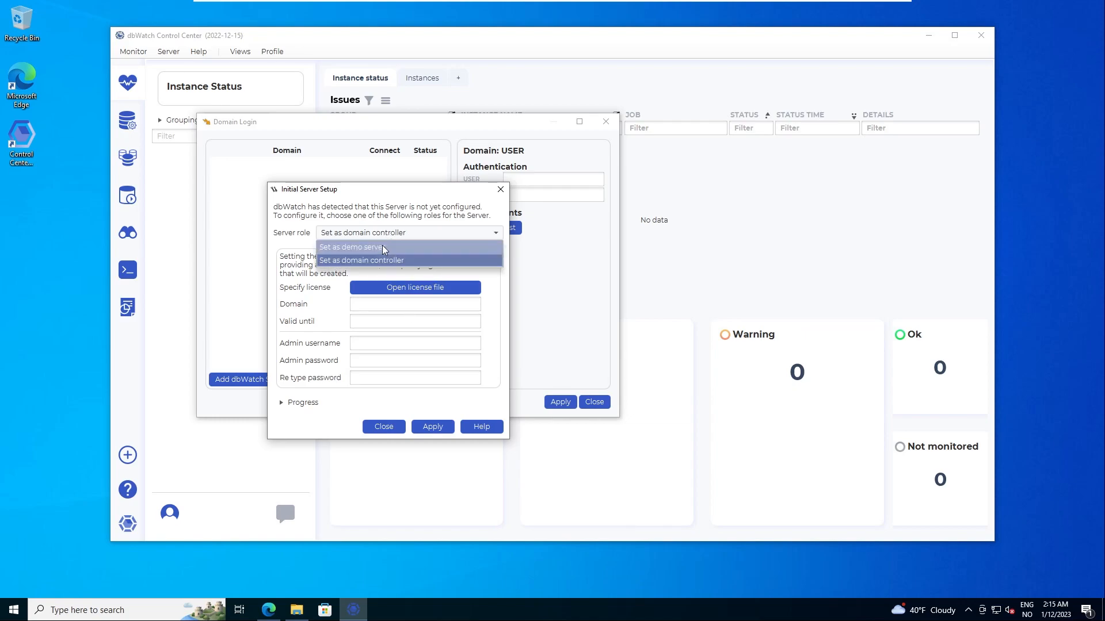
left_click(383, 248)
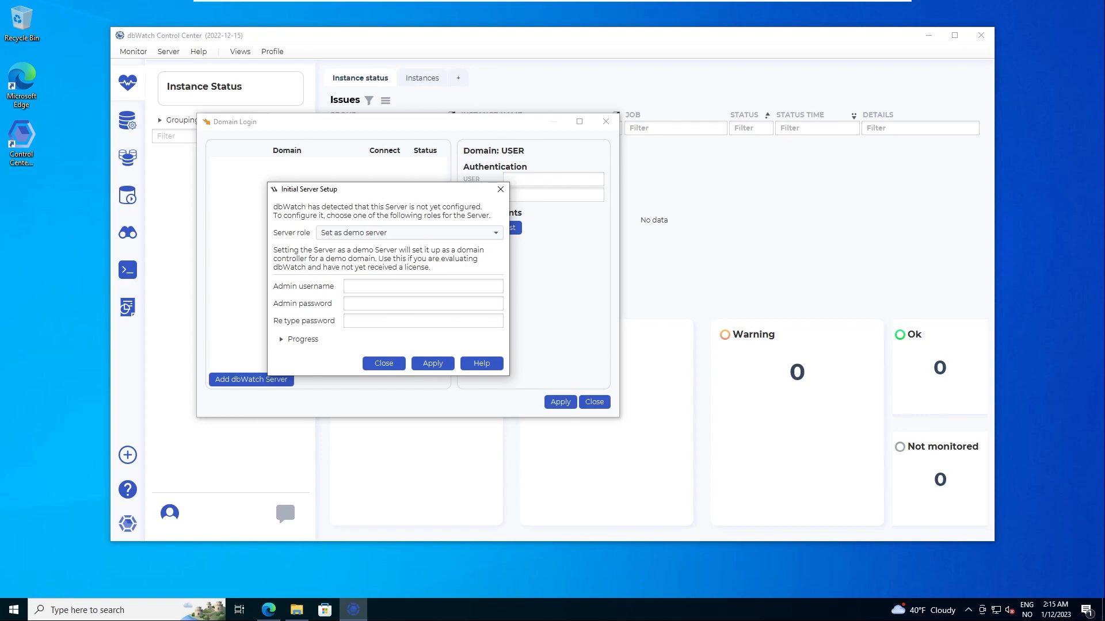
Step: Enter username admin with the password typed twice, and apply the setup
left_click(392, 286)
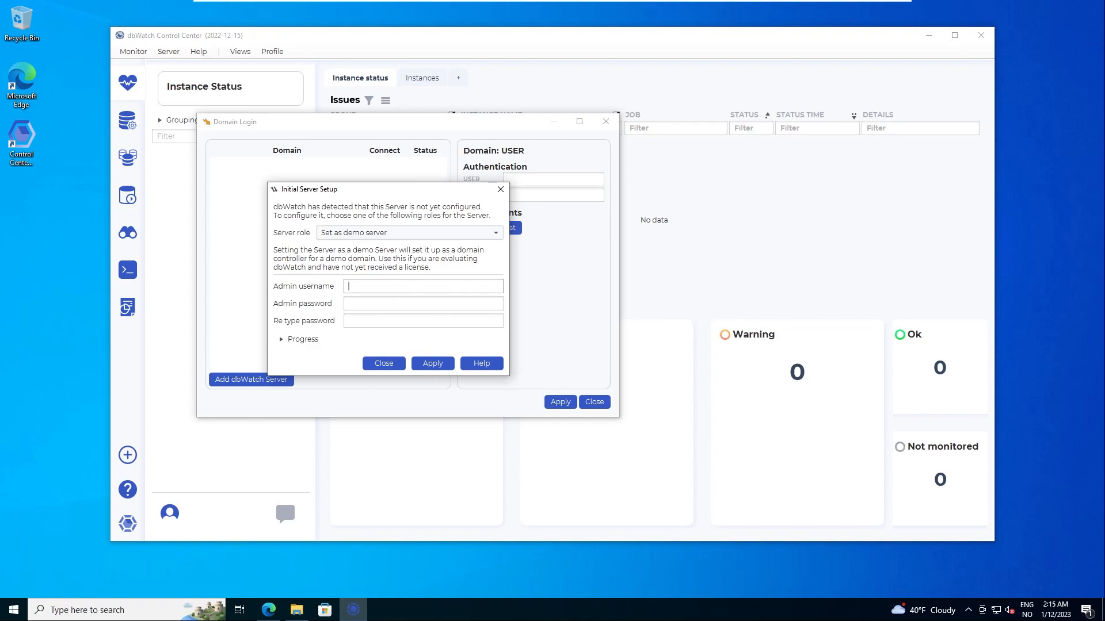
type("admin")
key("Tab")
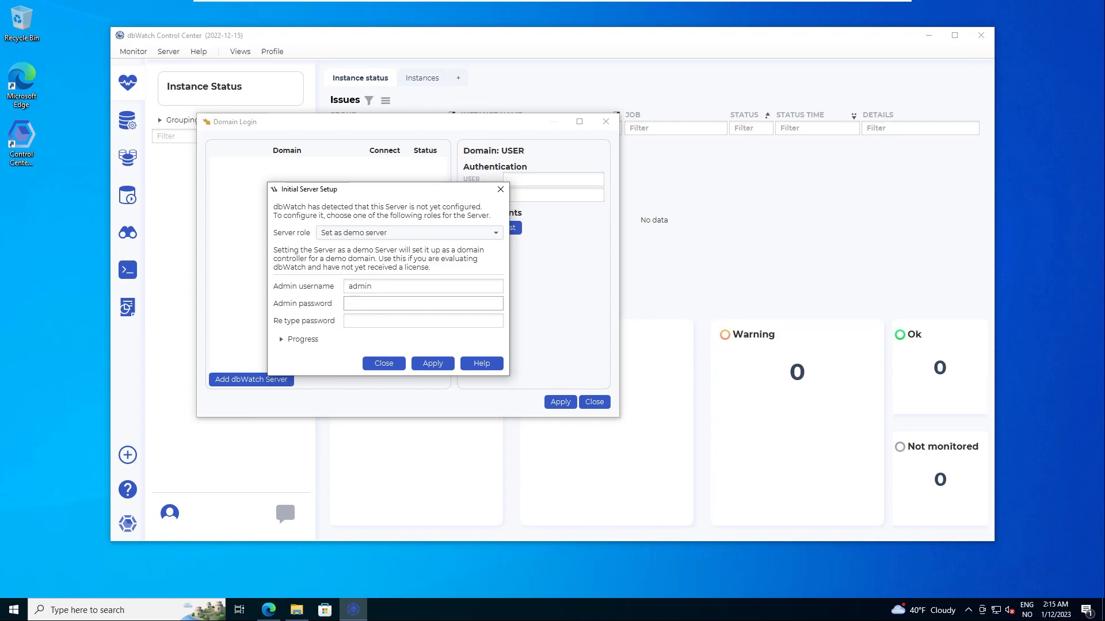
type("••••")
key("Tab")
type("••••••")
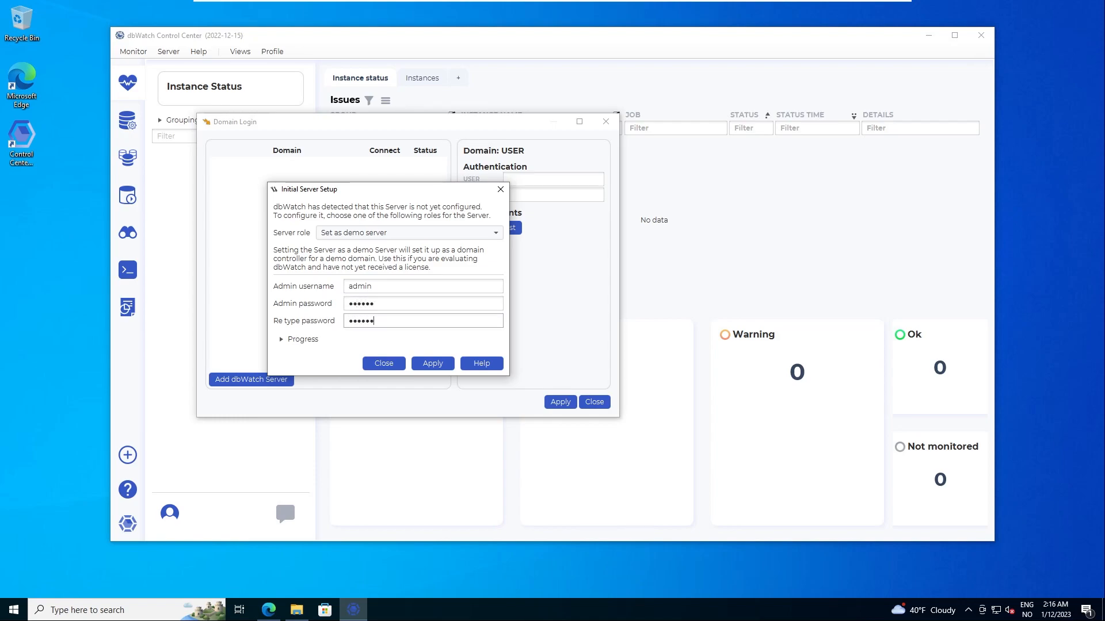
left_click(439, 364)
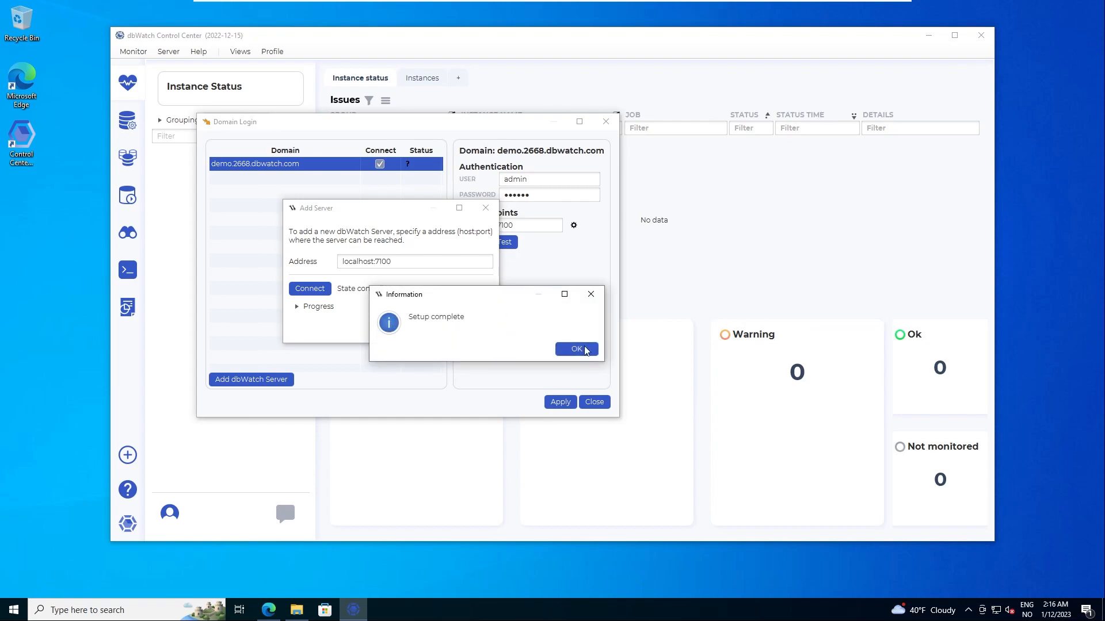
Step: Acknowledge the Setup complete message and close the Domain Login dialog
left_click(583, 351)
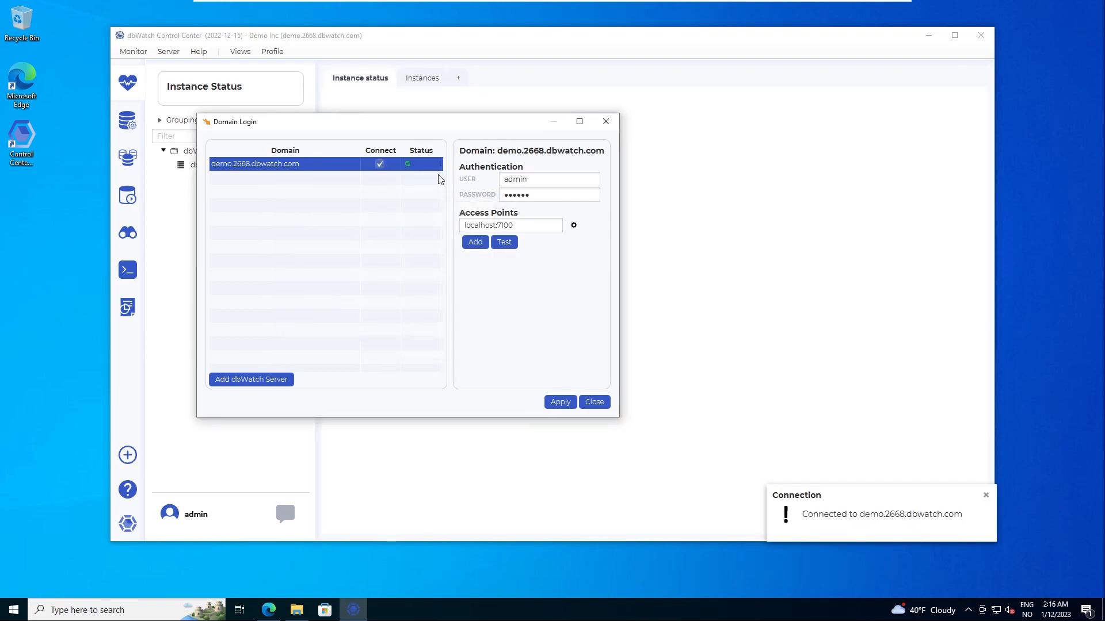
left_click(595, 402)
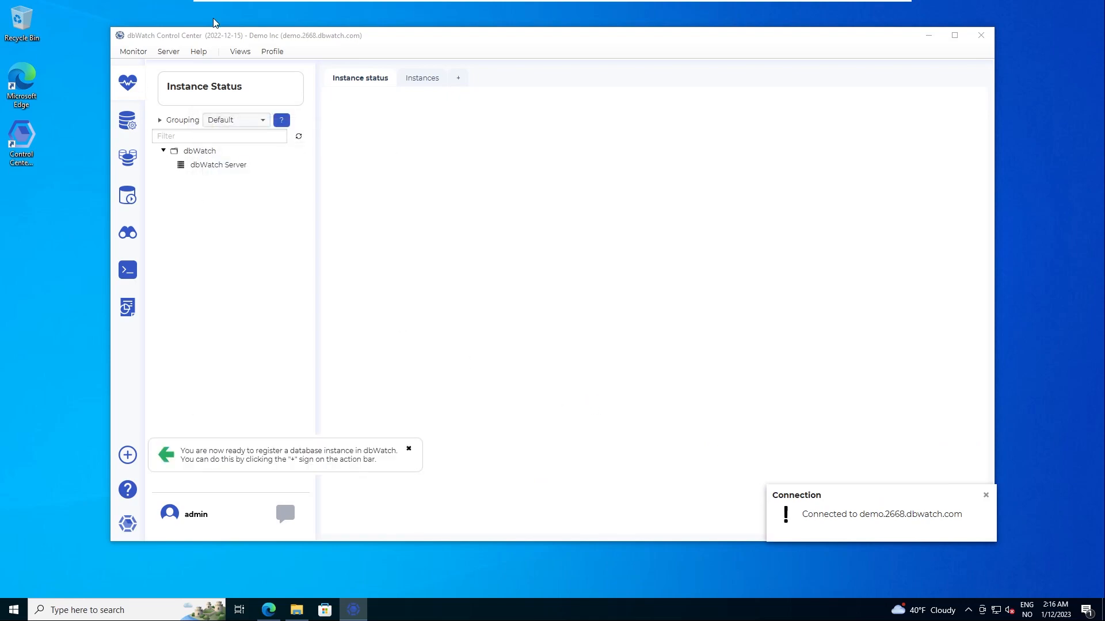